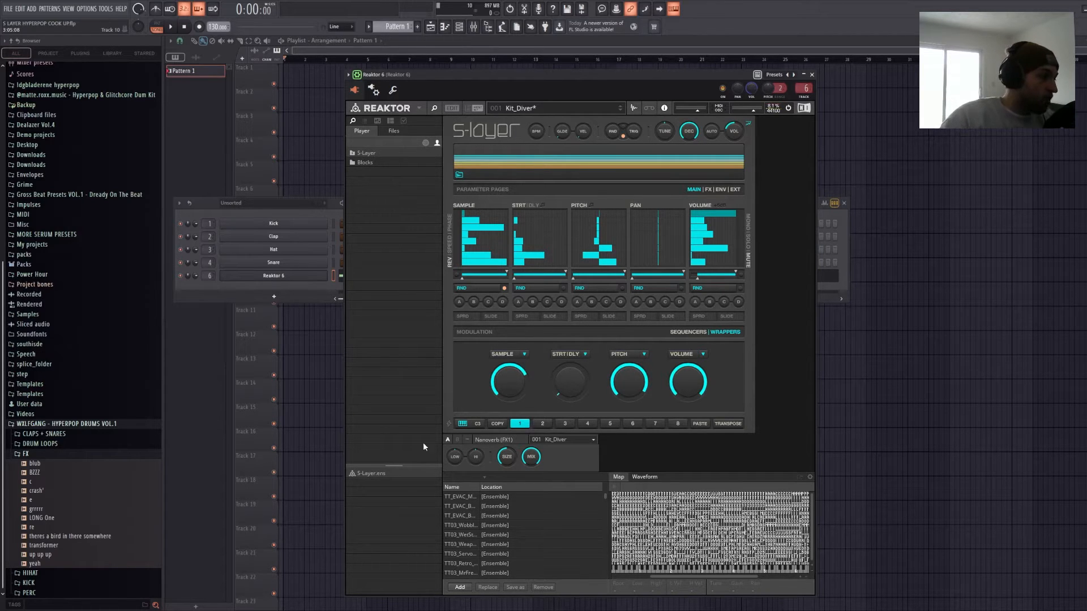
Step: Expand the HIHAT and PERC folders of the hyperpop drum kit and audition the FX samples from BZZZ to theres a bird in there somewhere
click(46, 573)
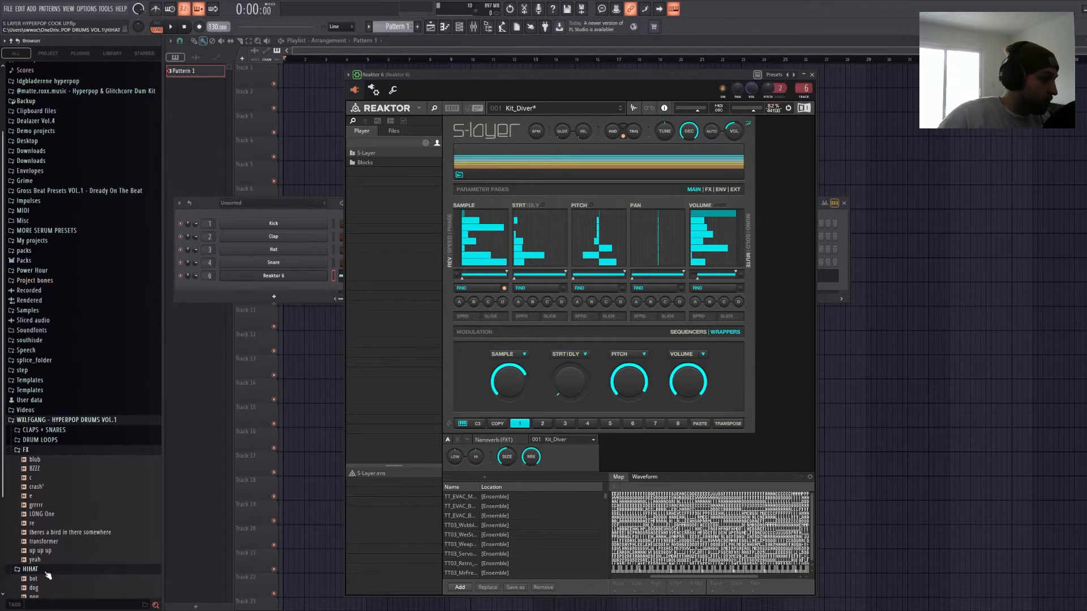
click(42, 593)
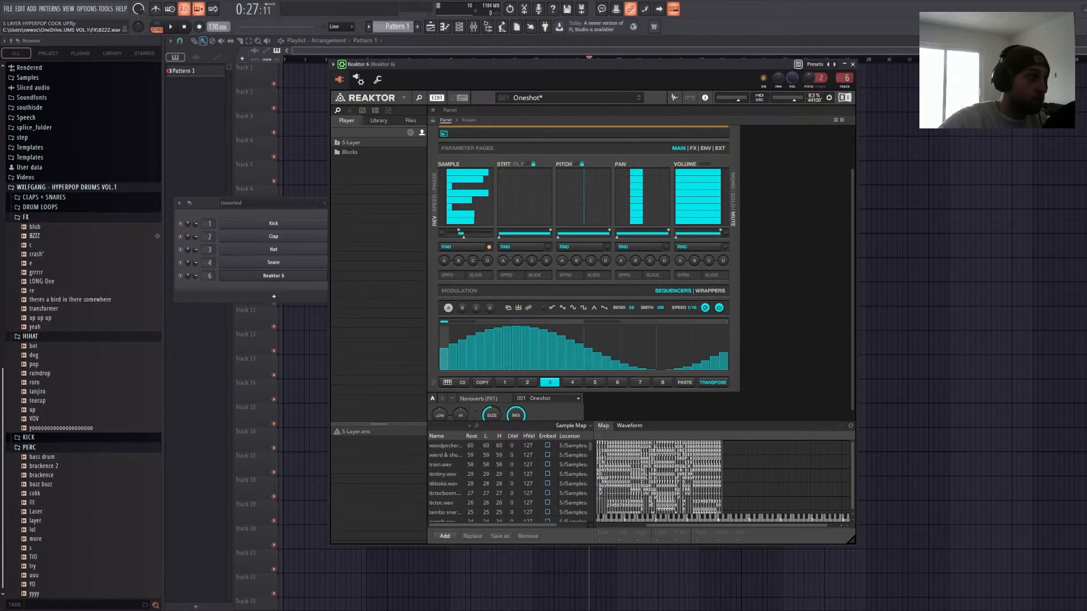
click(55, 235)
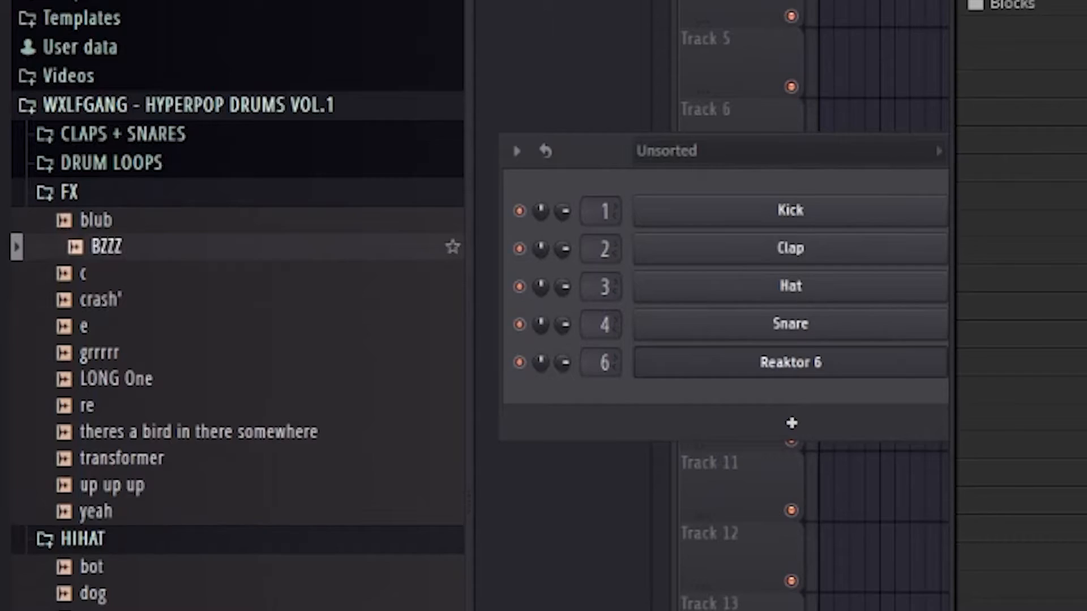
key(Down)
key(Down)
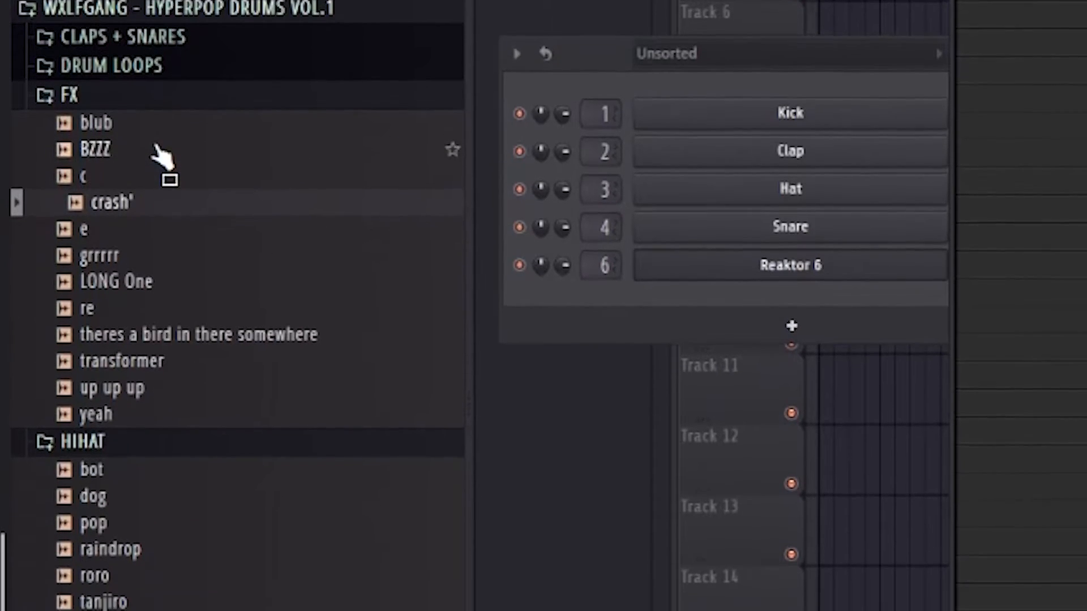
key(Down)
key(Down)
key(Down)
key(Down)
key(Down)
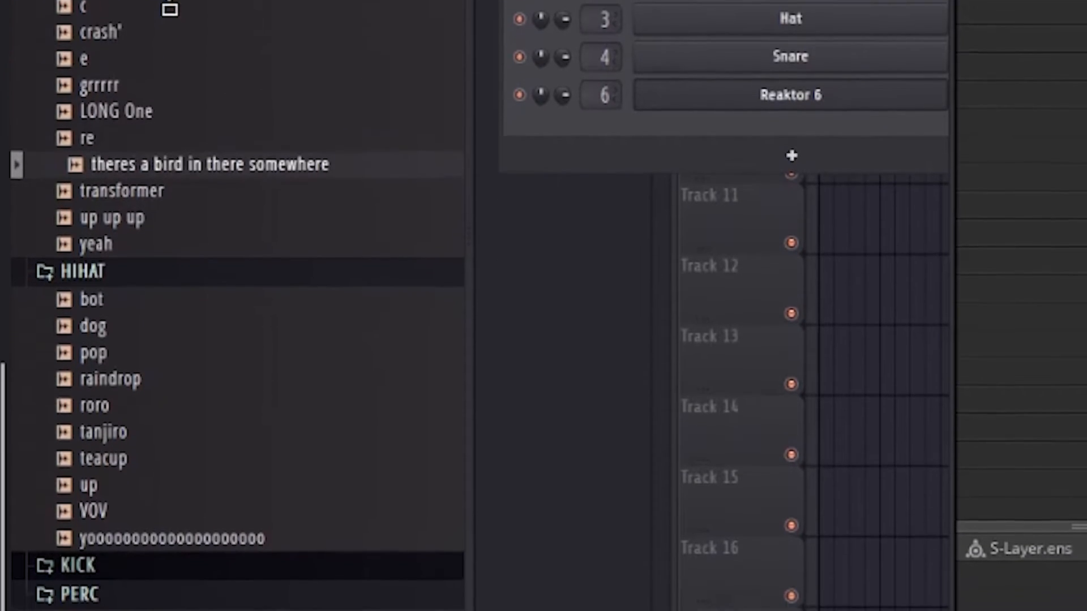
Step: Audition the HIHAT samples of the drum kit in order, starting with pop
click(130, 353)
key(Down)
key(Down)
key(Down)
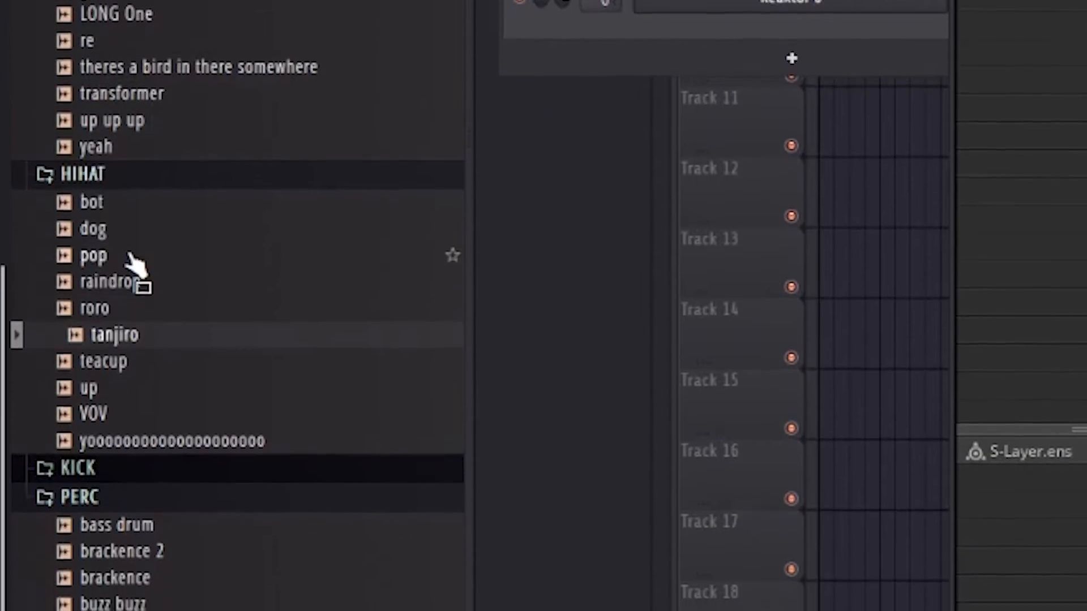
key(Down)
key(Down)
key(Down)
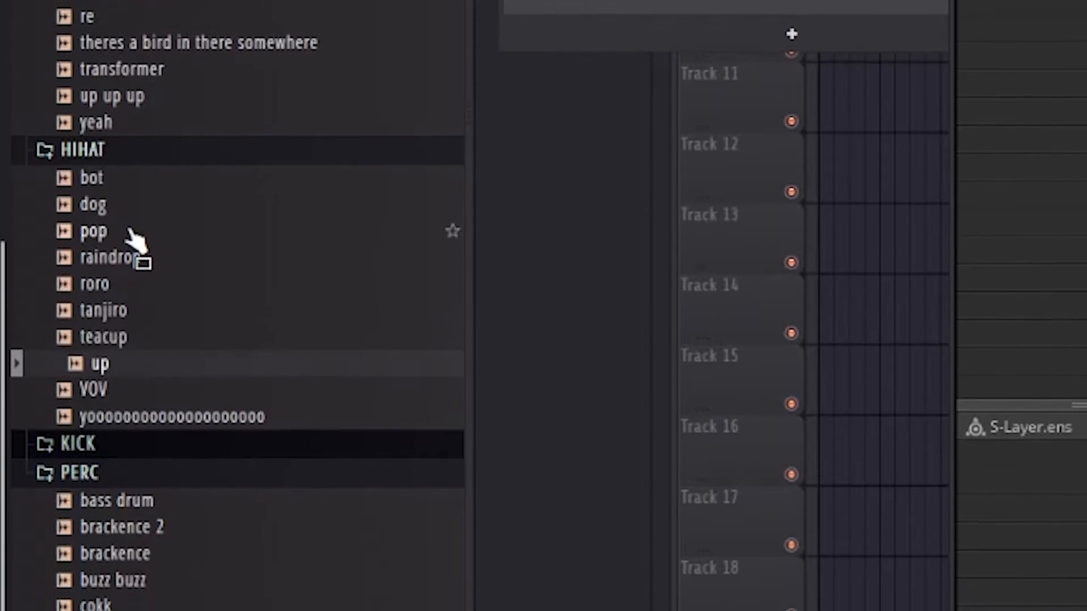
Step: Audition several PERC samples of the drum kit in order, starting with the brackence sounds
click(191, 577)
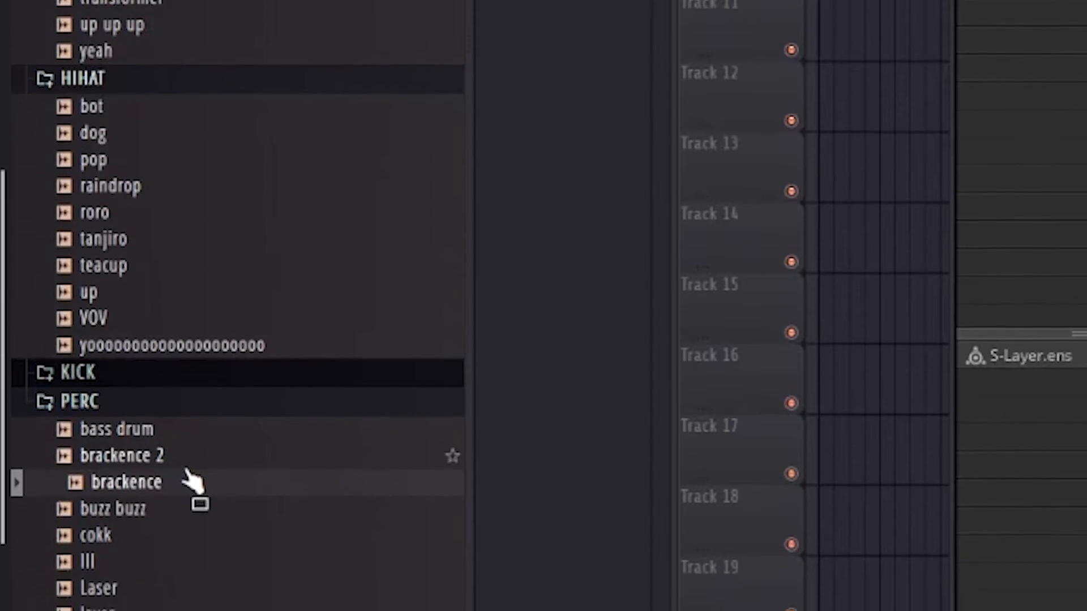
key(Down)
key(Down)
key(Down)
key(Down)
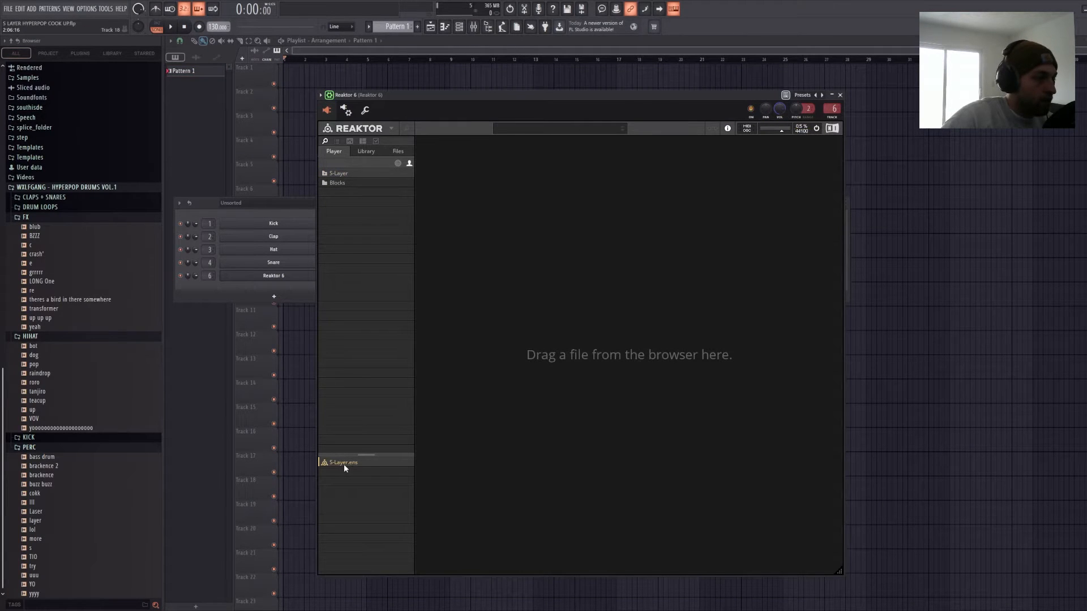
Step: Load the S-Layer ensemble into Reaktor 6 and recall the Oneshot snapshot from its Basics bank
double_click(344, 463)
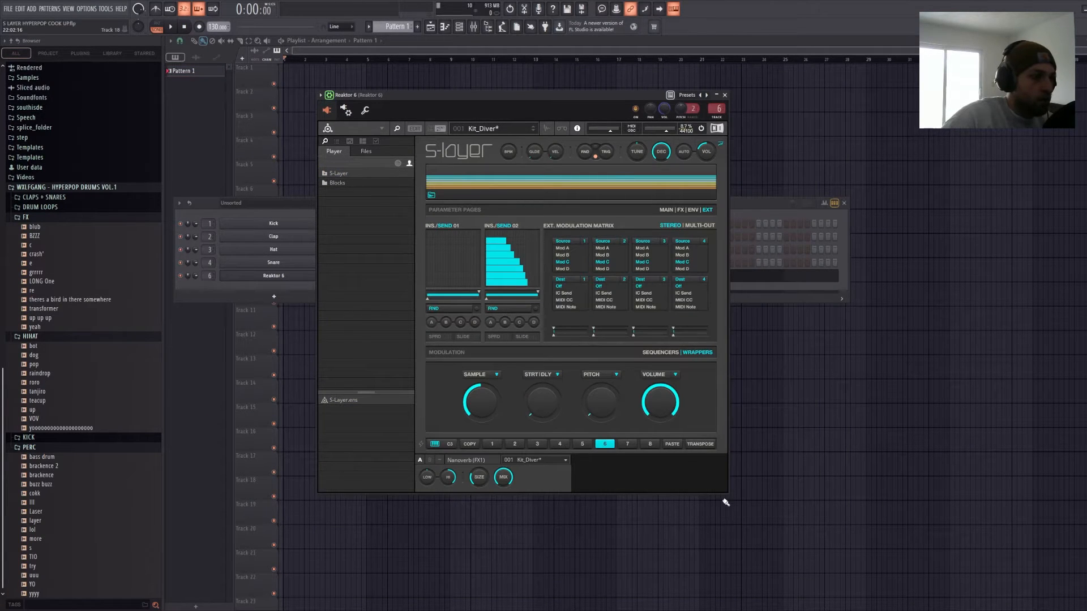
drag(518, 100, 551, 130)
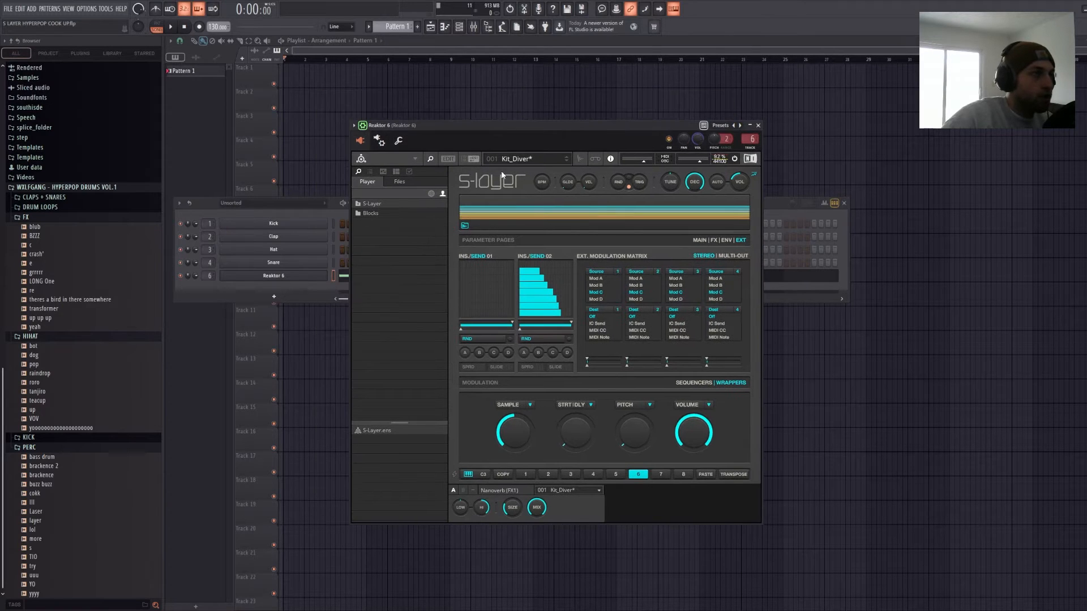
click(515, 159)
mouse_move(517, 159)
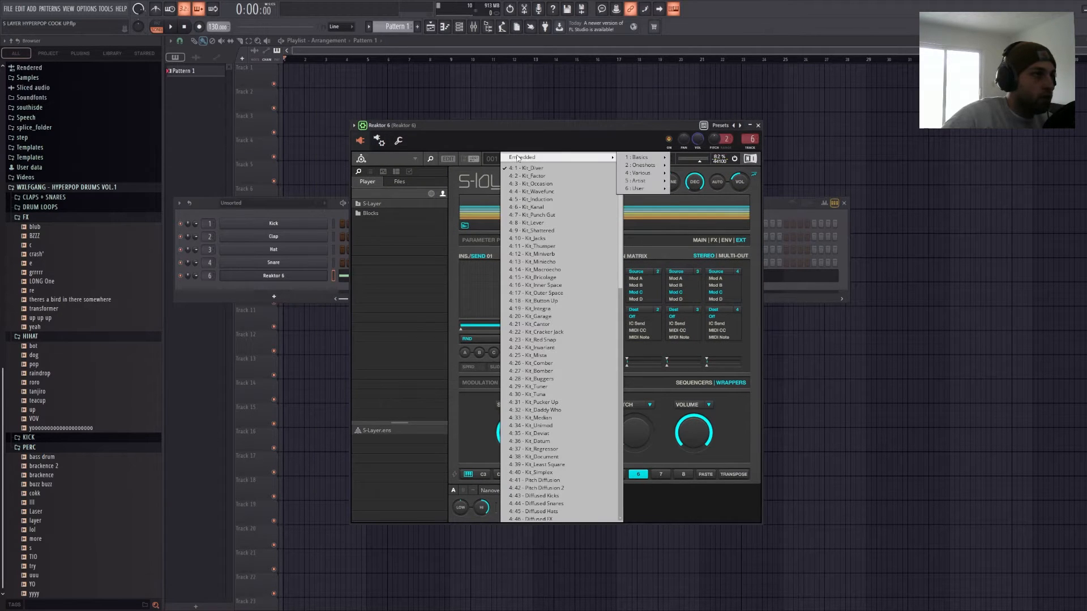
mouse_move(623, 157)
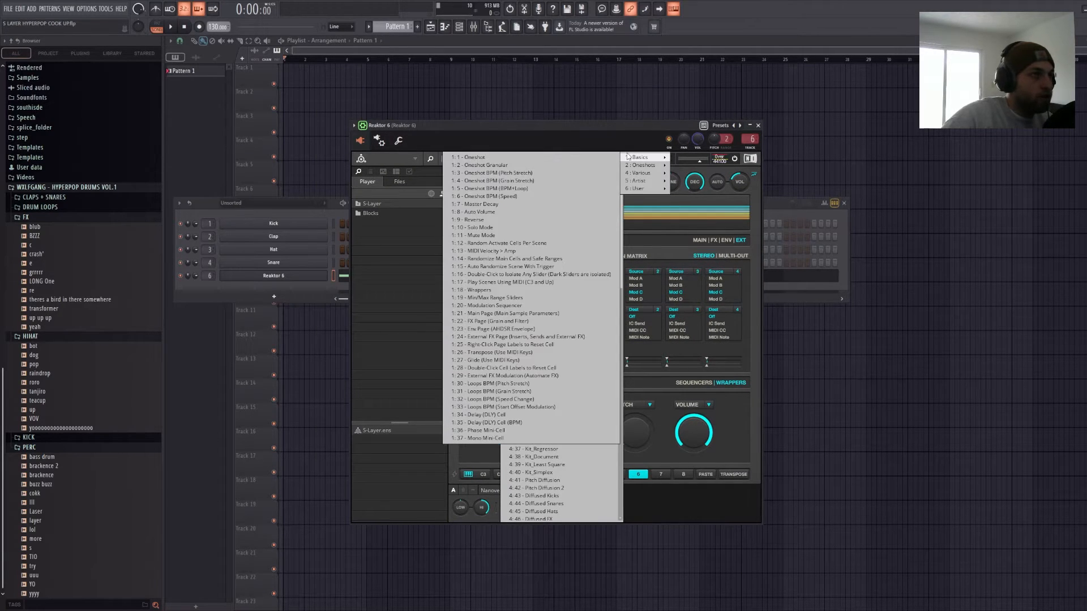
click(573, 159)
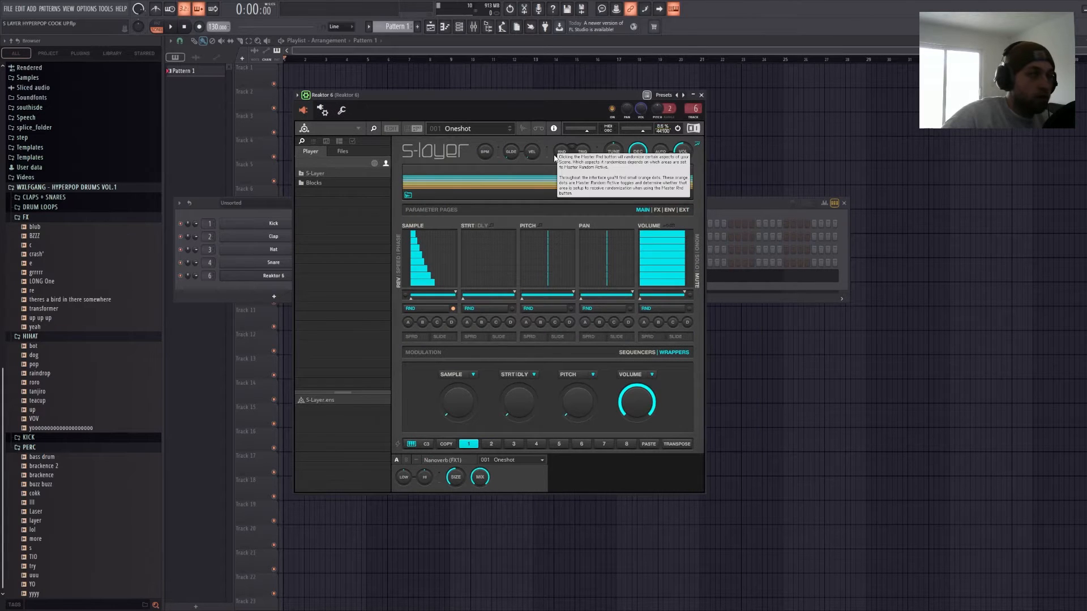
Step: Open S-Layer's sample map and remove every factory sample from it
click(524, 130)
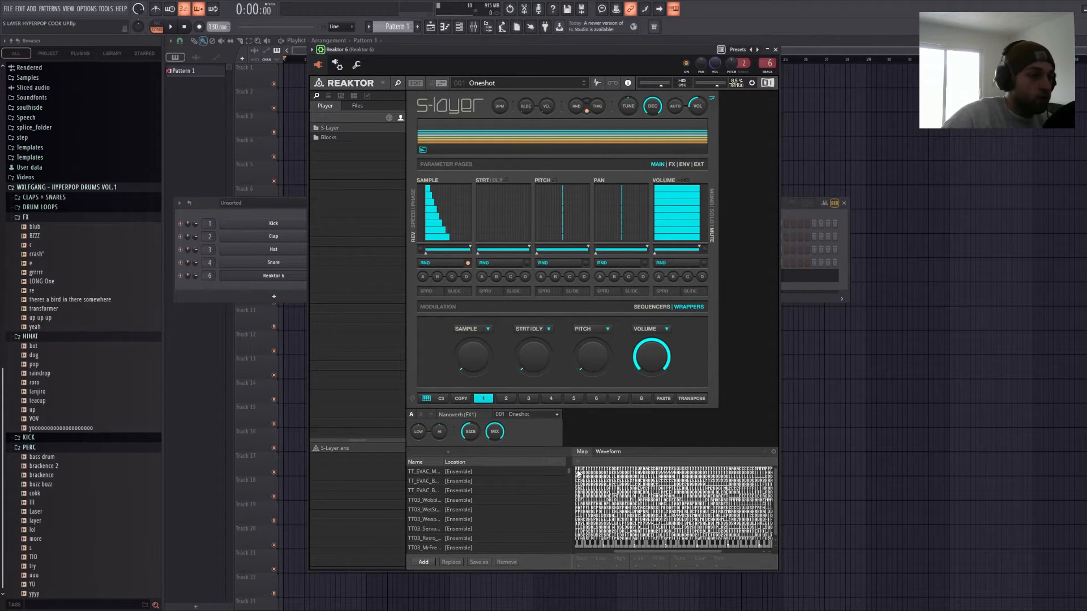
click(527, 472)
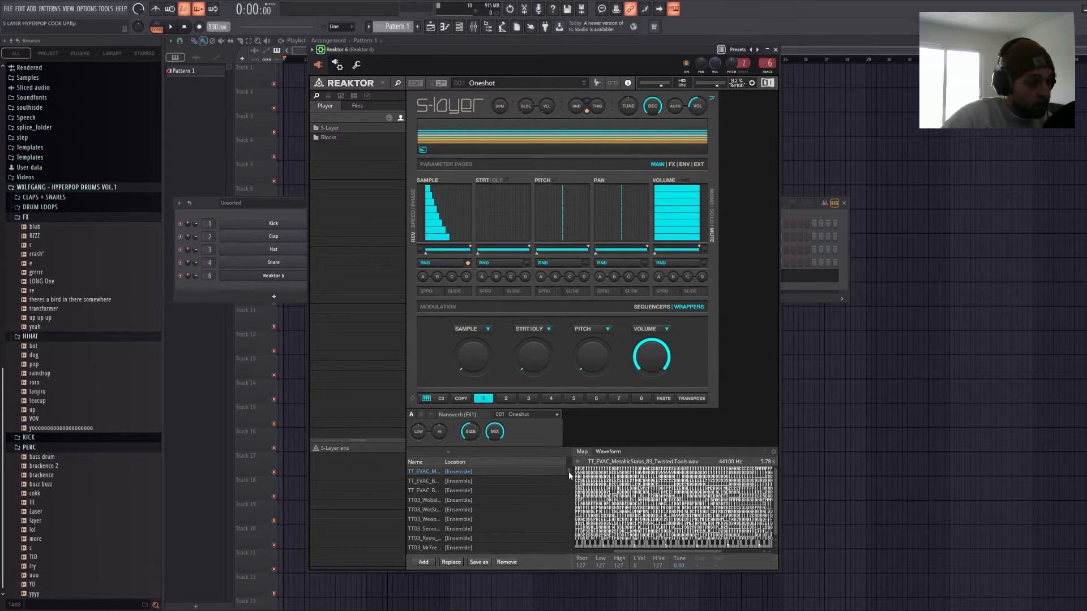
drag(569, 471, 570, 561)
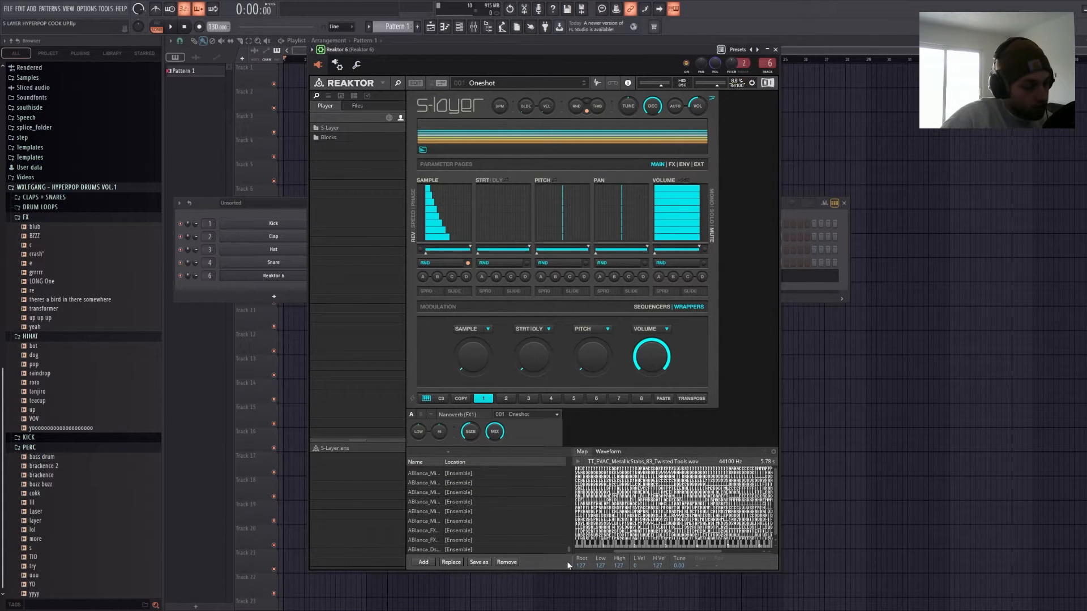
shift+click(507, 549)
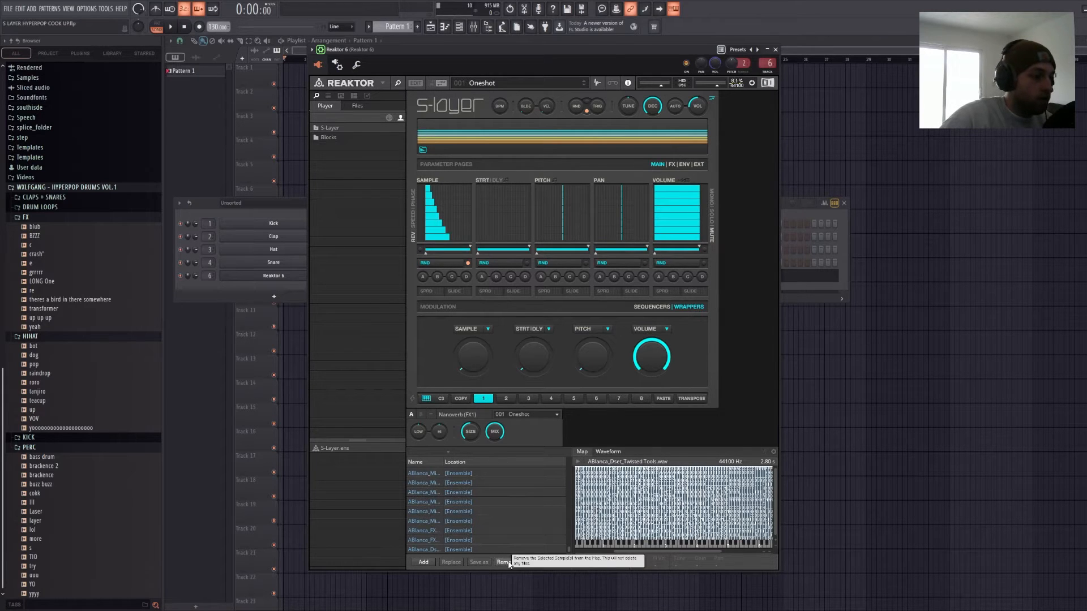
click(507, 562)
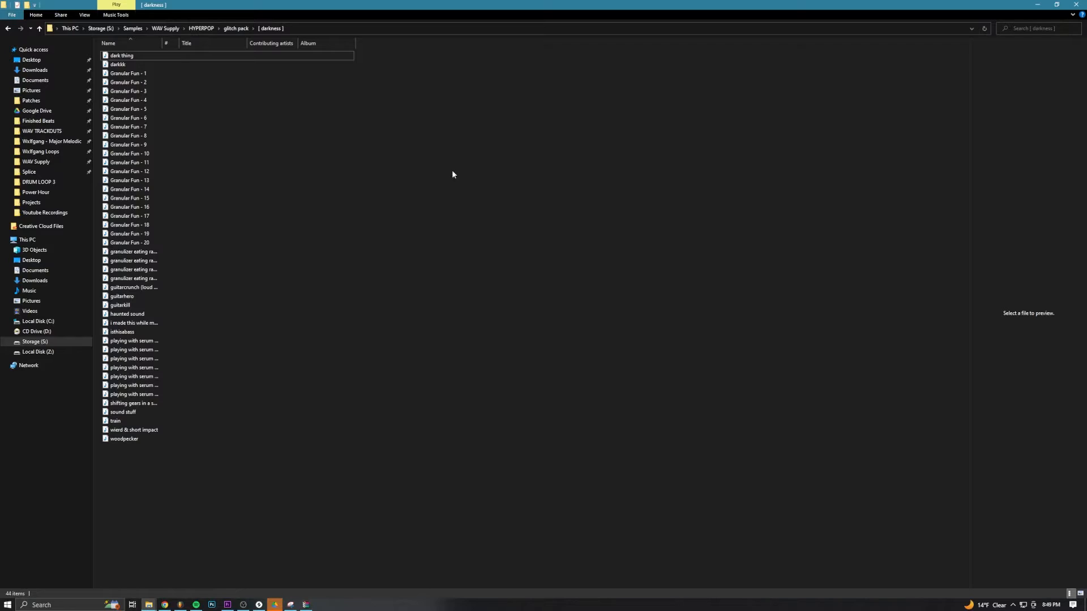
Step: Add all audio files from the [ darkness ] folder of the glitch pack to S-Layer's sample map
click(185, 55)
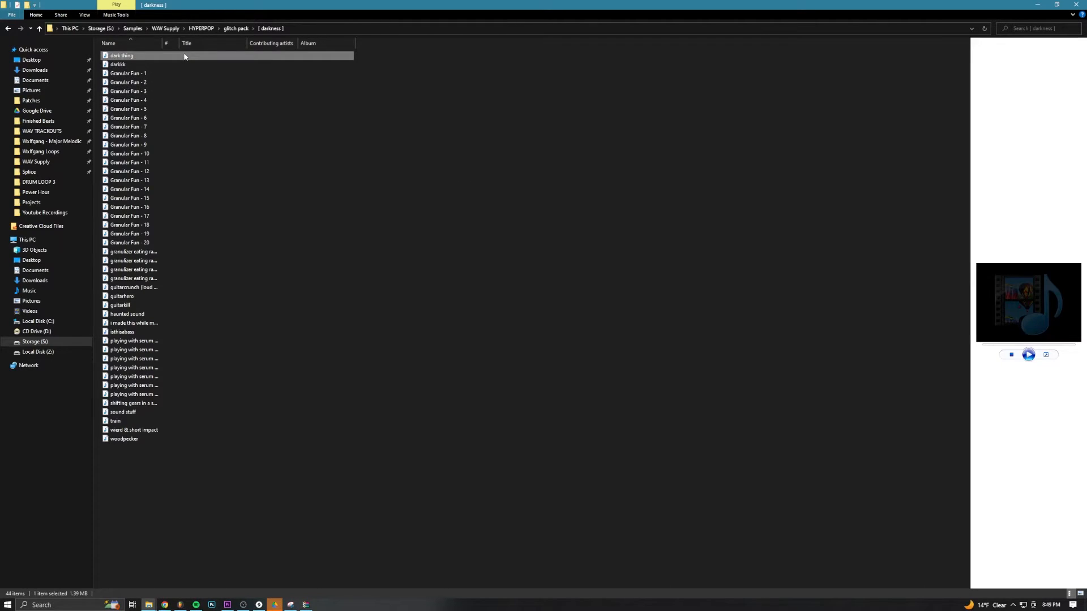
shift+click(158, 437)
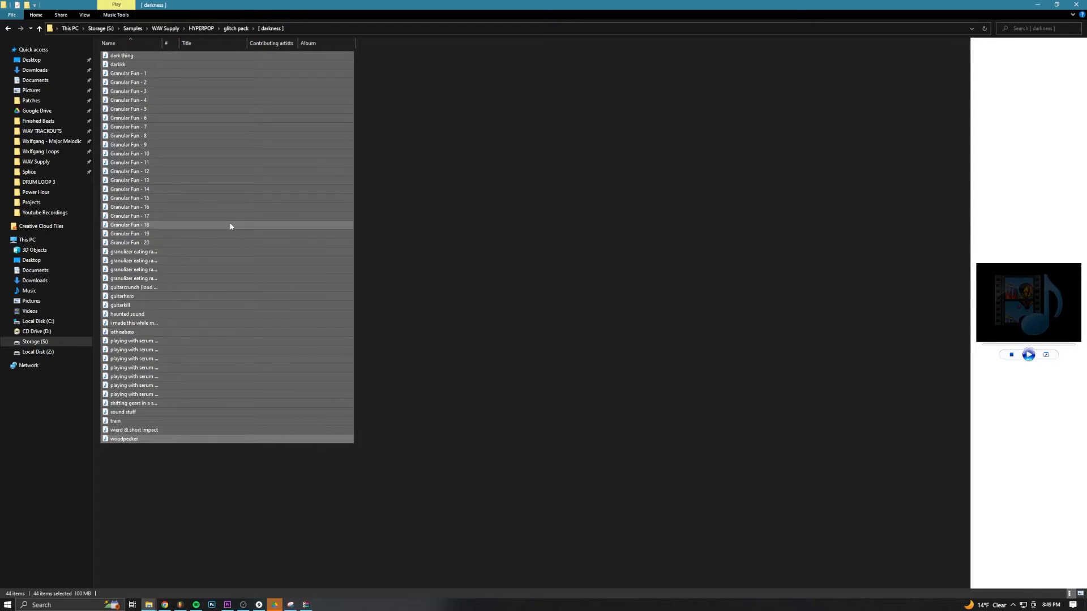
drag(152, 209, 540, 454)
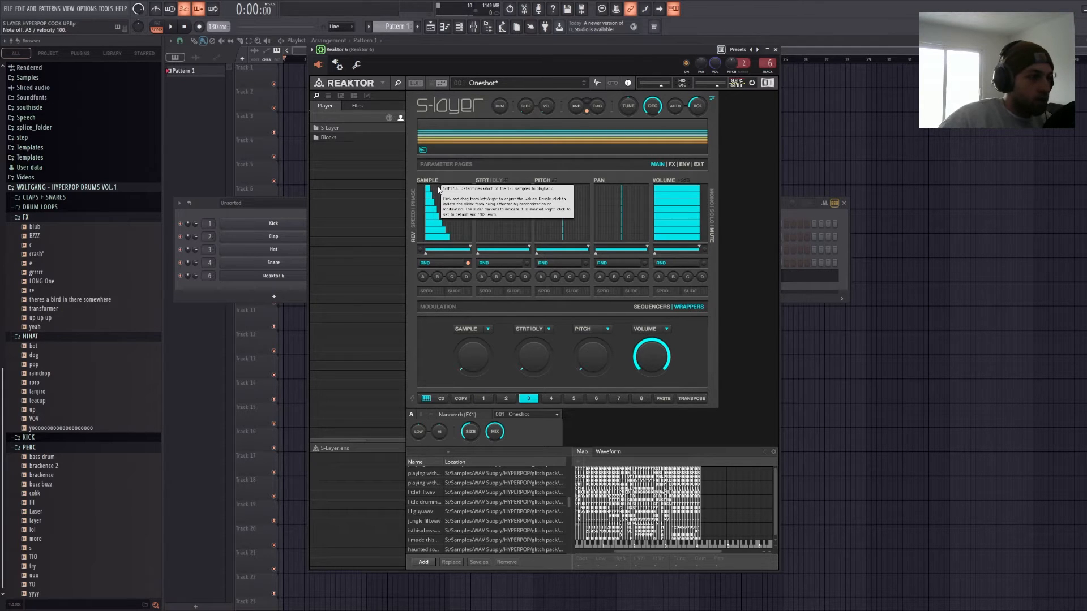
Step: Draw new values across the SAMPLE and STRT sliders of all layers and play notes to hear the layered sound
mouse_move(439, 194)
mouse_down()
mouse_move(451, 231)
mouse_move(462, 199)
mouse_move(469, 243)
mouse_up()
key(c)
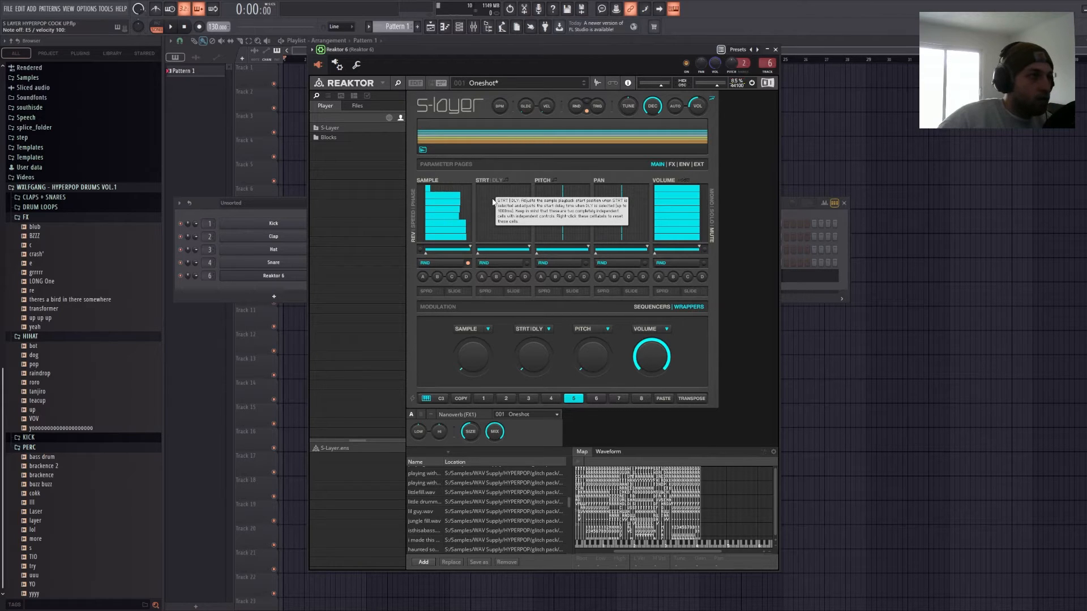
key(c)
mouse_move(486, 193)
mouse_down()
mouse_move(518, 238)
mouse_move(509, 229)
mouse_up()
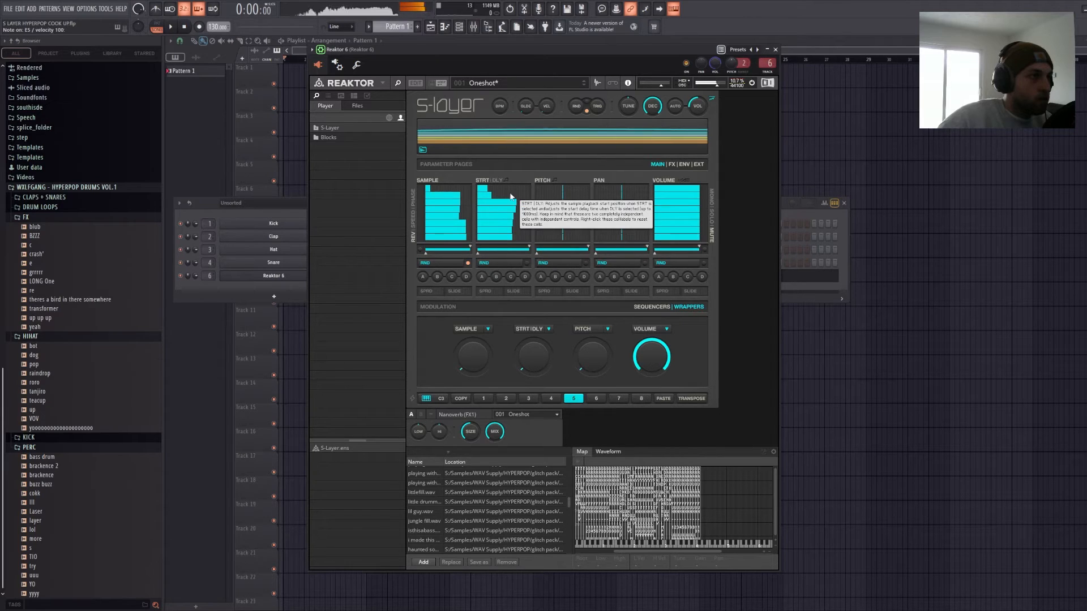
key(z)
Step: Draw varied PITCH and PAN values across the layers and play notes to hear the change
mouse_move(545, 191)
mouse_down()
mouse_move(571, 234)
mouse_move(563, 215)
mouse_move(577, 192)
mouse_move(587, 223)
mouse_up()
key(c)
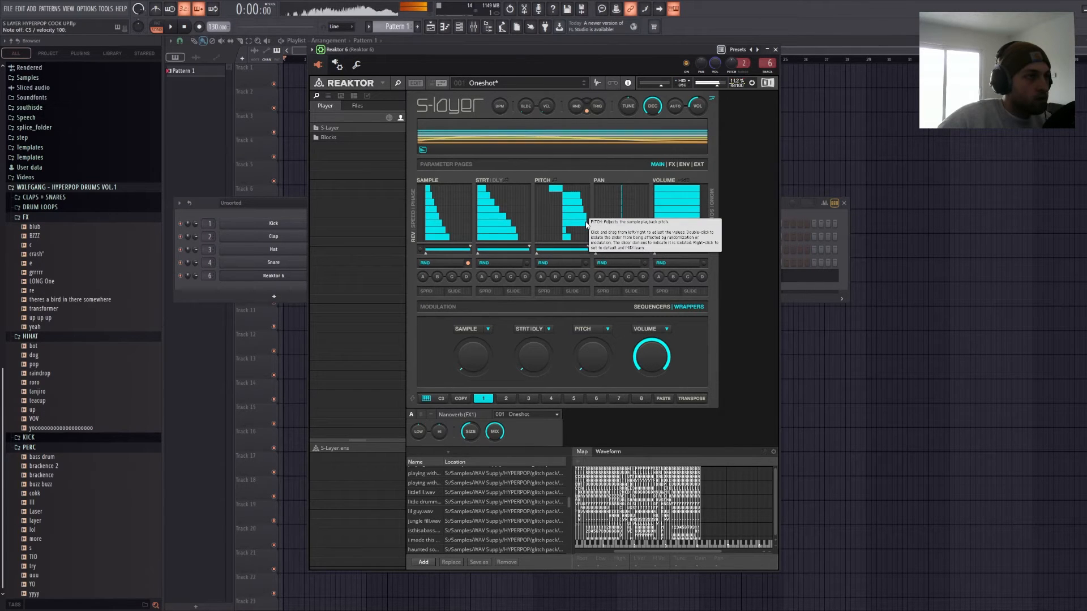
drag(627, 184, 631, 238)
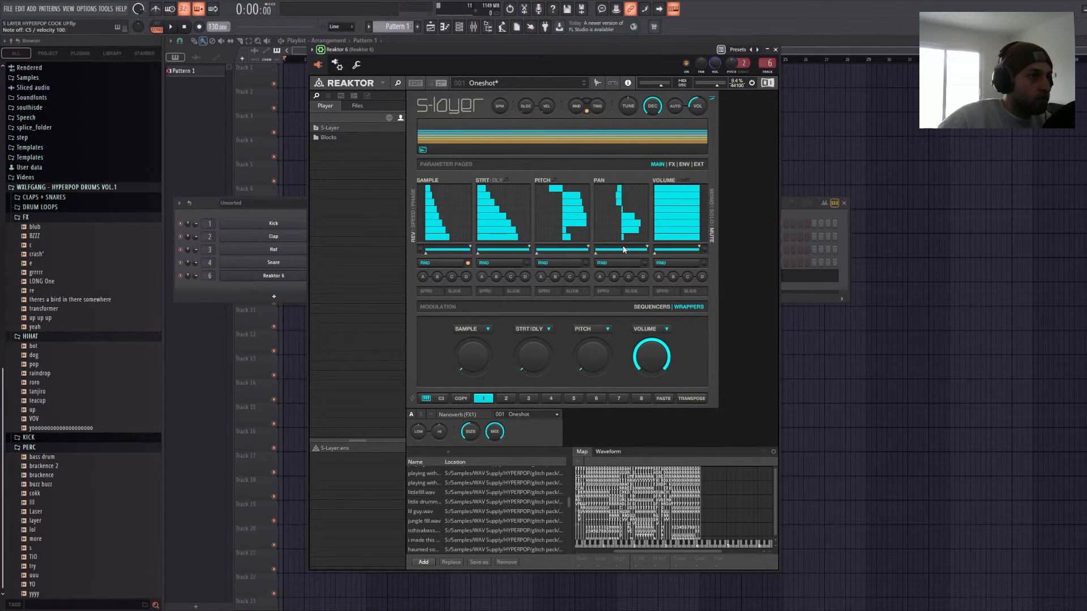
key(c)
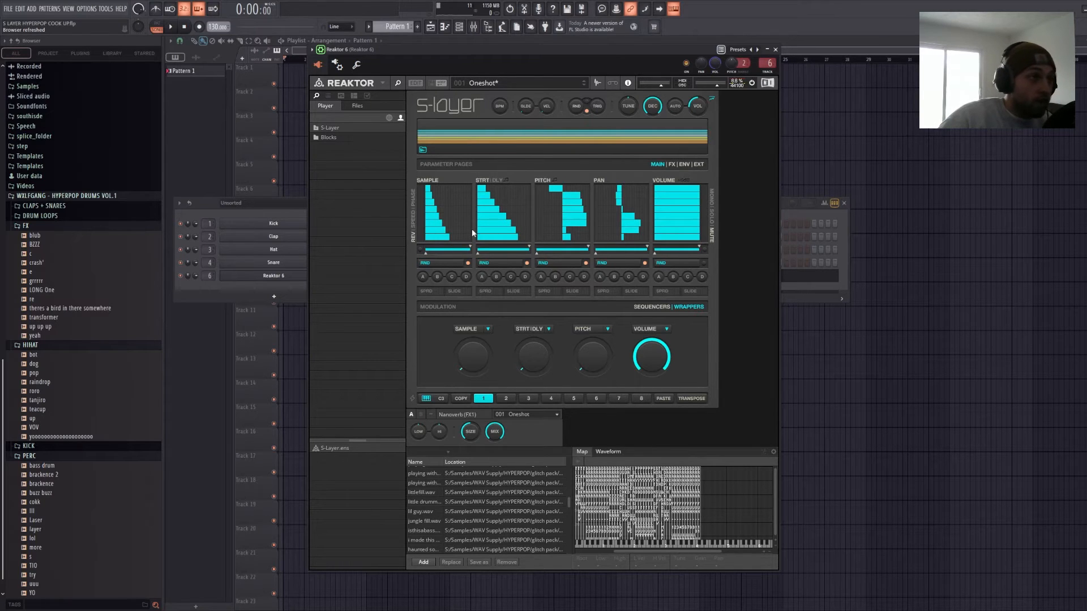
Step: Randomize the layer parameters with the master randomizer and turn on automatic randomization with each trigger
click(577, 106)
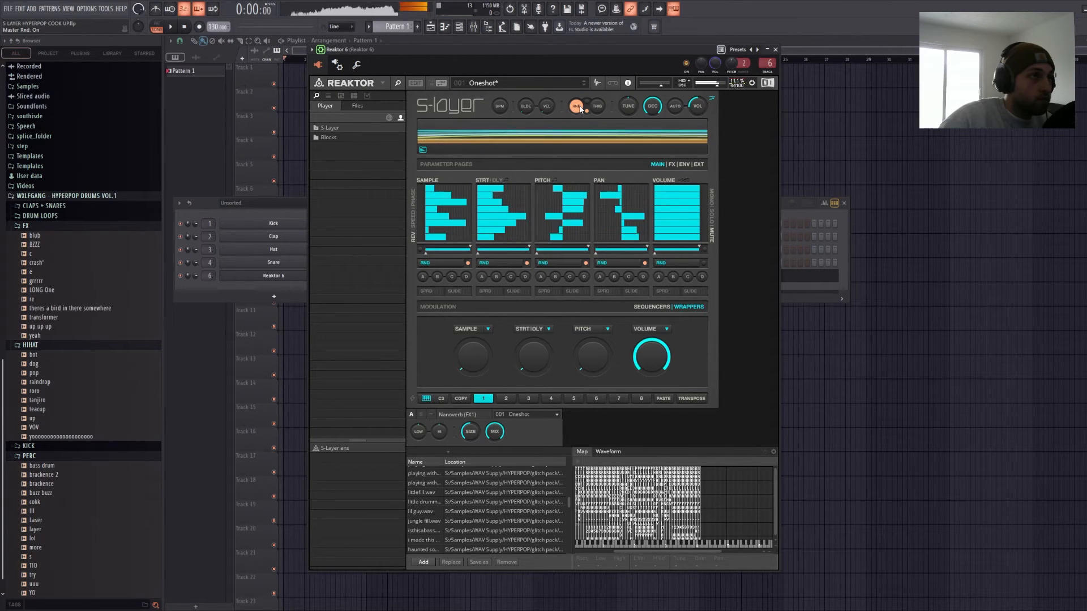
click(577, 107)
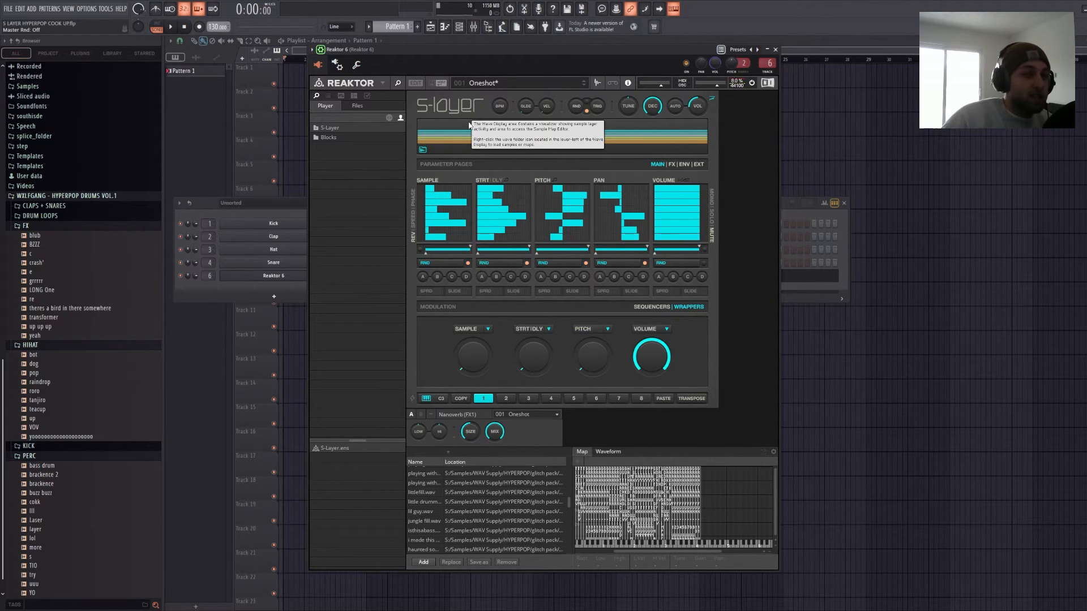
click(587, 105)
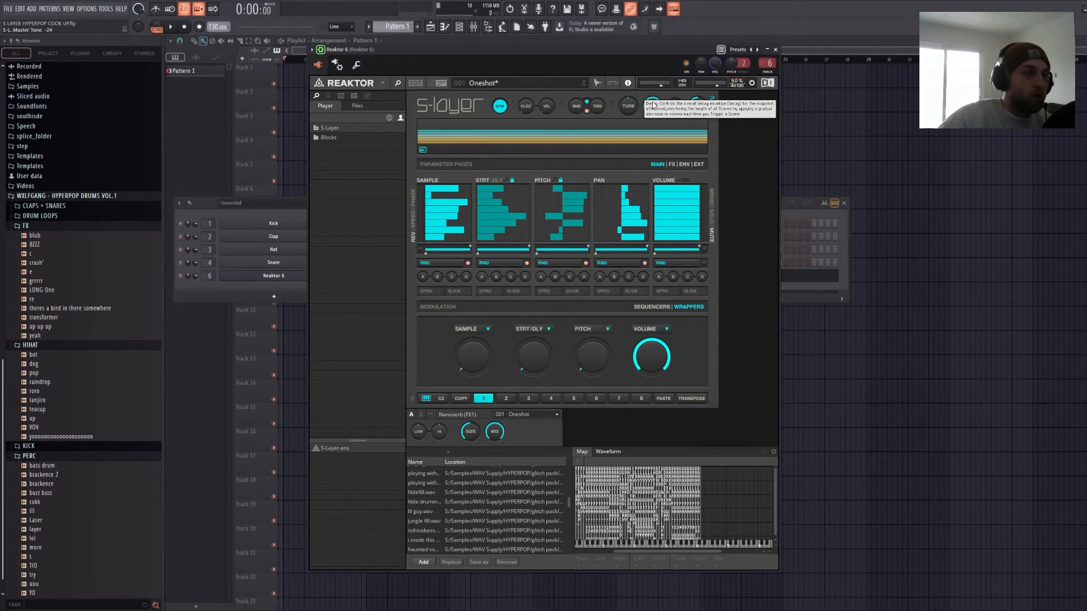
Step: Lower S-Layer's master decay and run the master randomizer five times to generate new sounds
drag(653, 105, 654, 138)
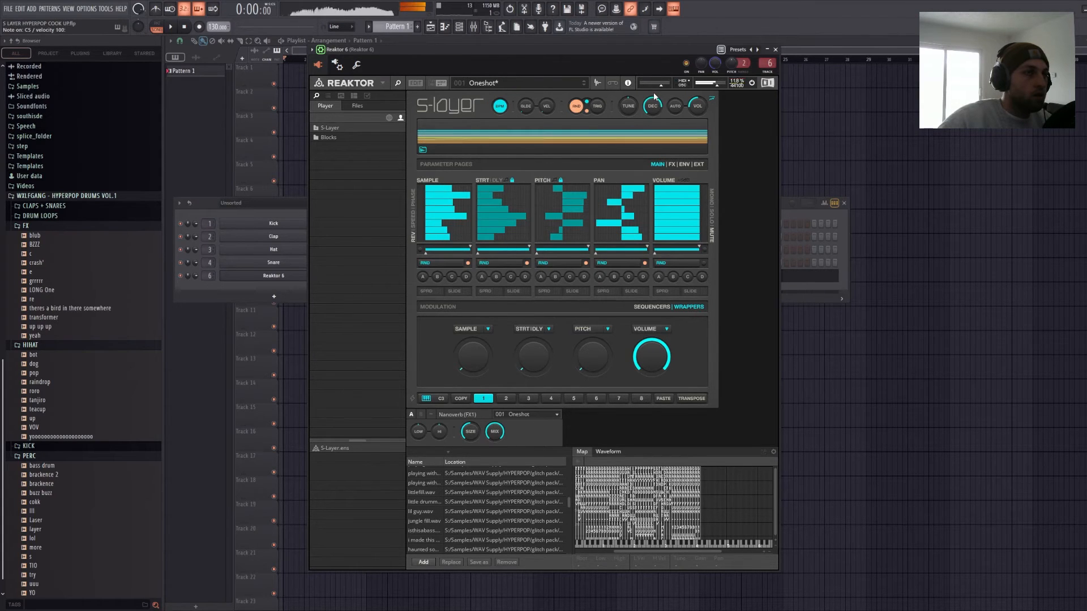
click(582, 109)
click(582, 109)
click(582, 110)
click(582, 109)
click(582, 110)
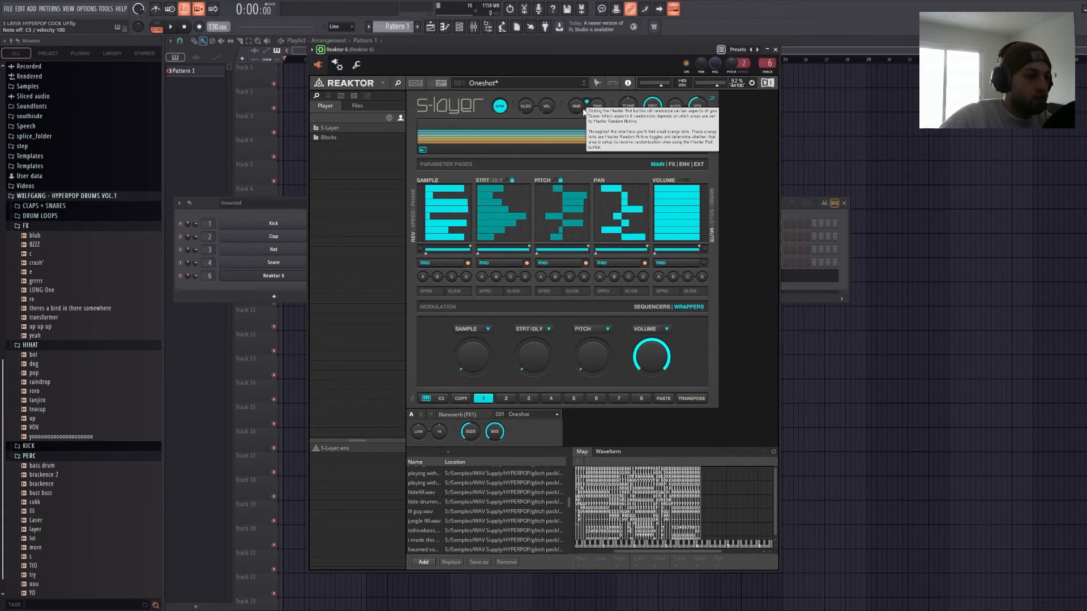
Step: Raise the SAMPLE and PITCH wrapper knobs in the modulation section and play notes to hear the result
drag(475, 365, 471, 347)
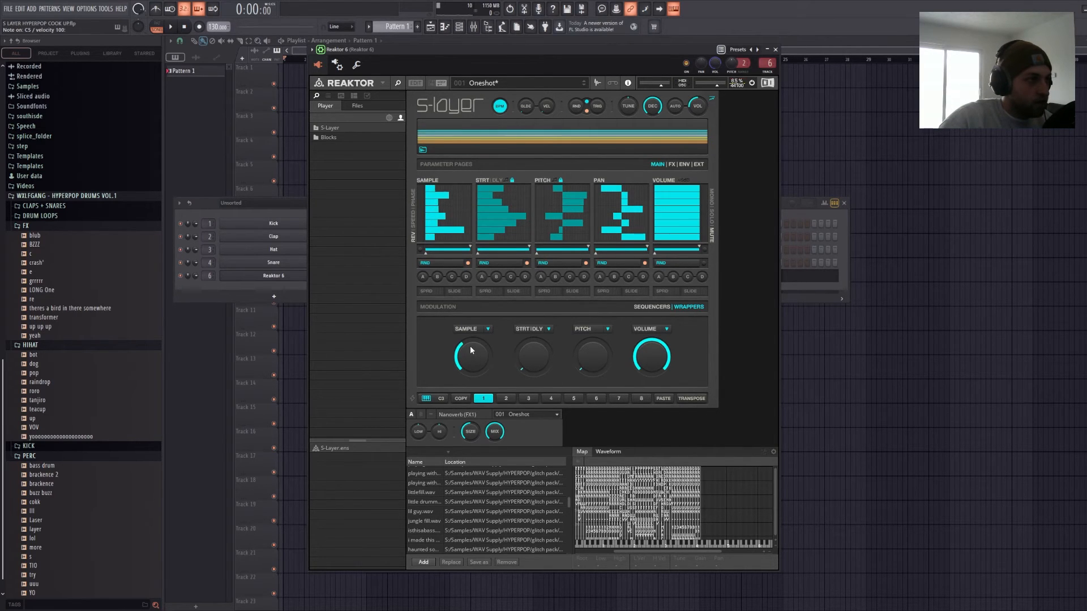
mouse_move(584, 365)
mouse_down()
mouse_move(585, 336)
mouse_move(597, 342)
mouse_move(595, 361)
mouse_up()
key(z)
key(z)
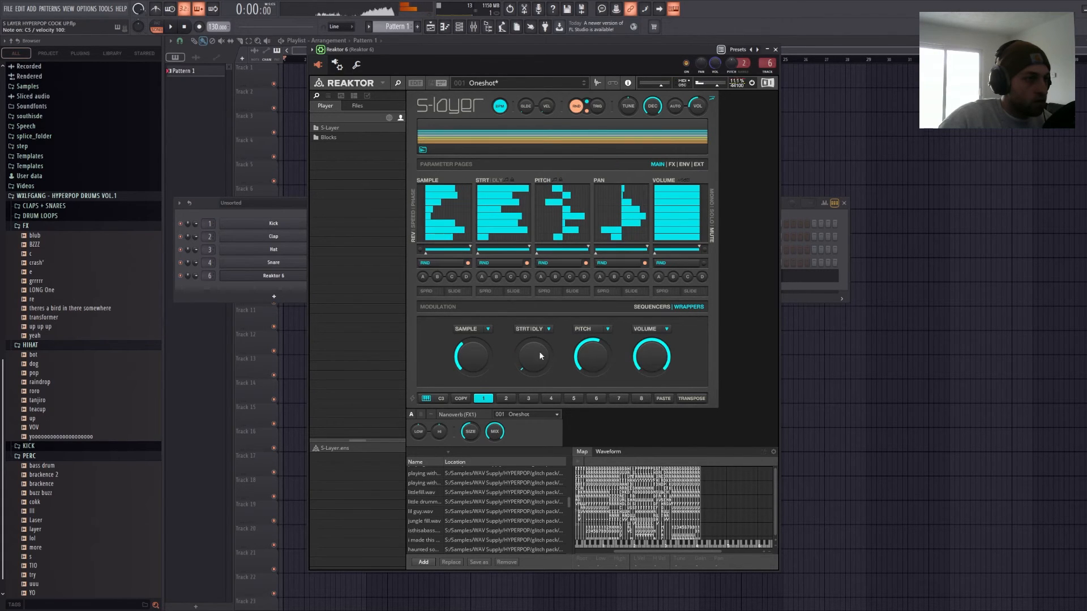
Step: Assign the third wrapper knob to PAN and lower it to shift the layers' panning
click(603, 329)
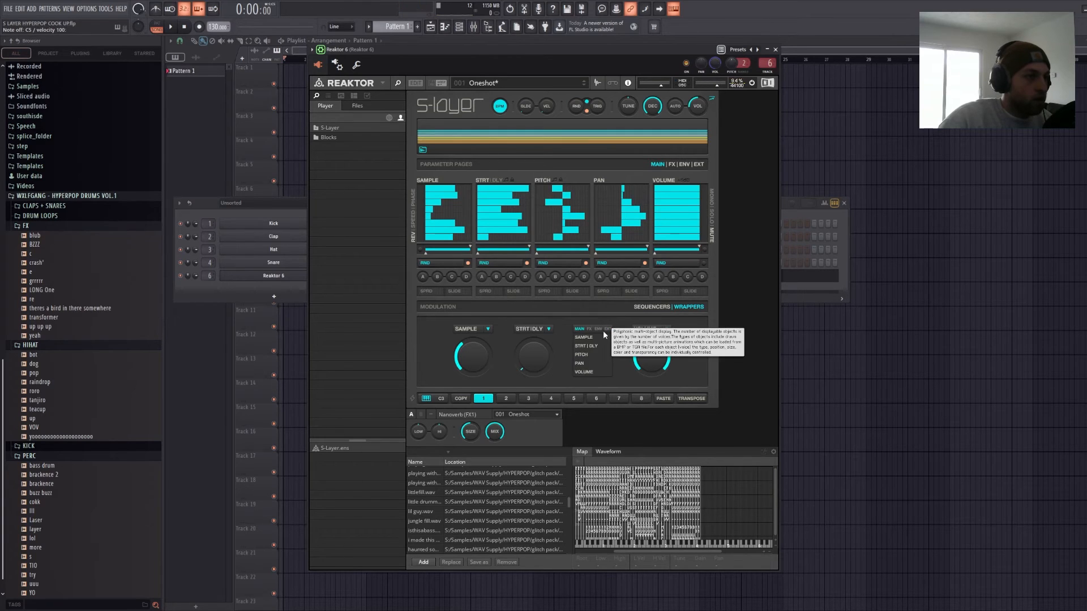
click(581, 364)
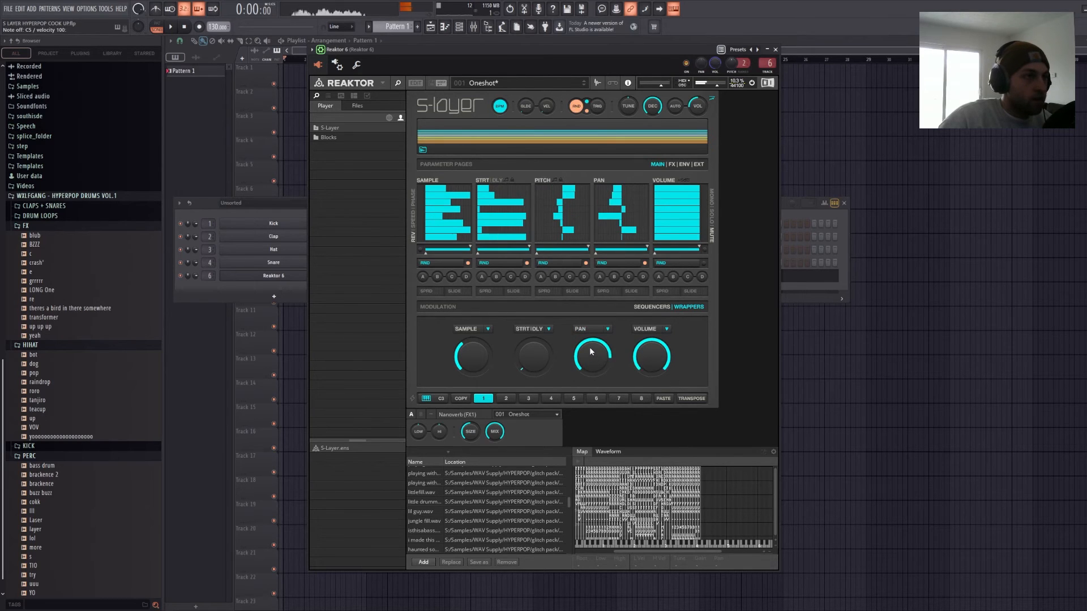
mouse_move(591, 358)
mouse_down()
mouse_move(579, 361)
mouse_move(587, 346)
mouse_up()
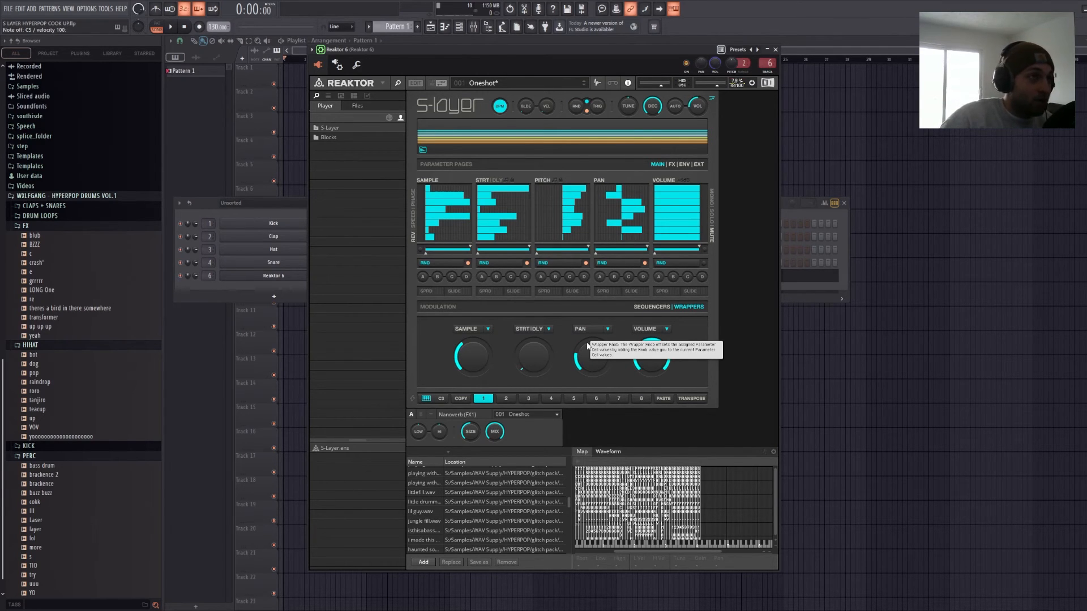
Step: Show the FX parameter page, turn on scene transpose and play different notes to hear the sound at changed pitches
click(668, 165)
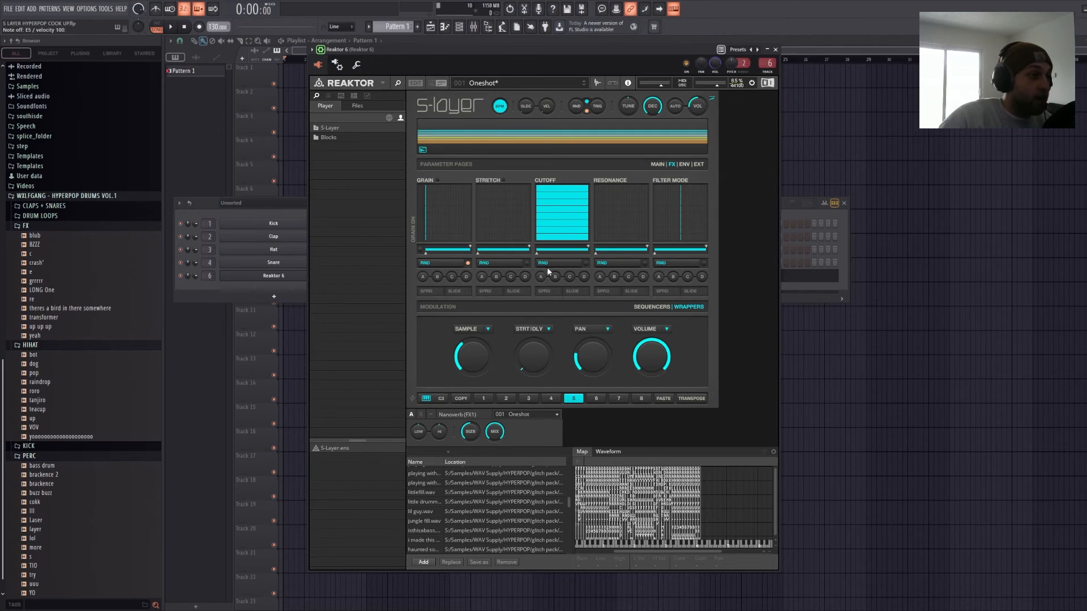
key(x)
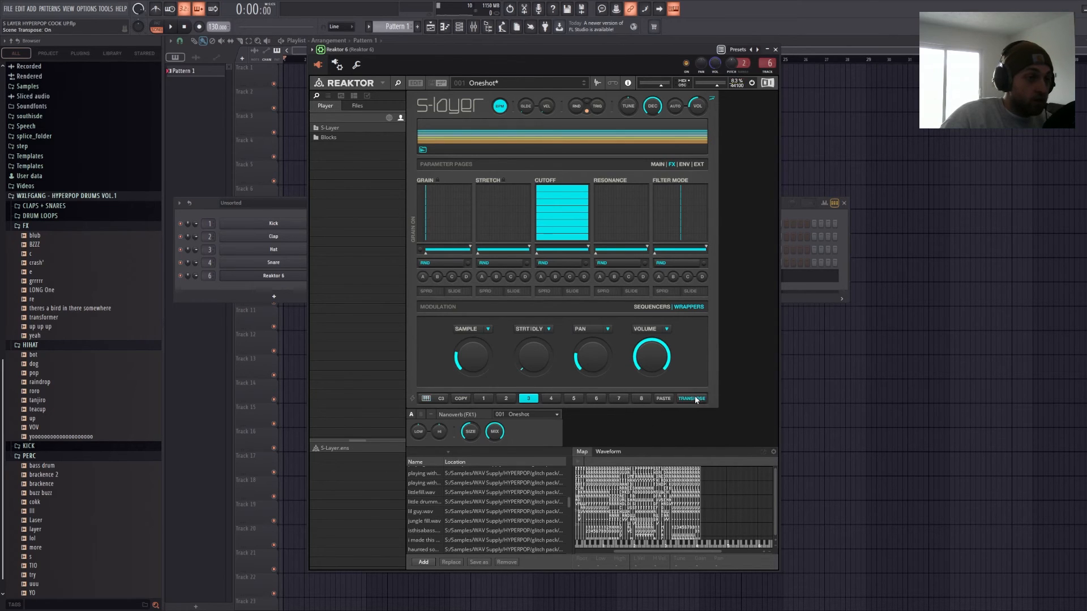
key(m)
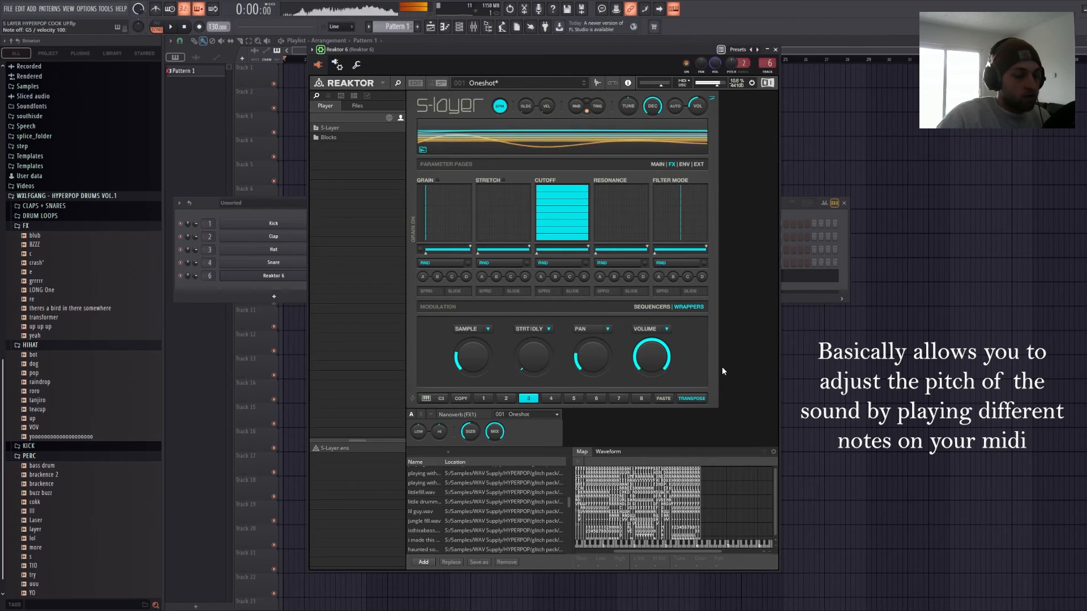
key(w)
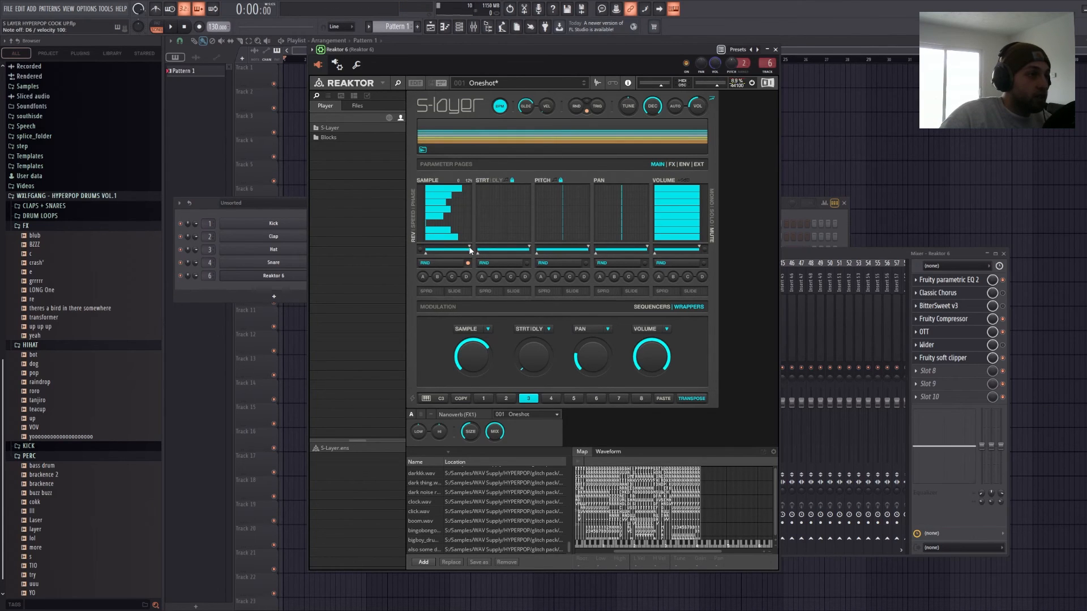
Step: Narrow the SAMPLE parameter's range by lowering its upper limit, and bring the S-Layer window back to the front
drag(476, 251, 465, 252)
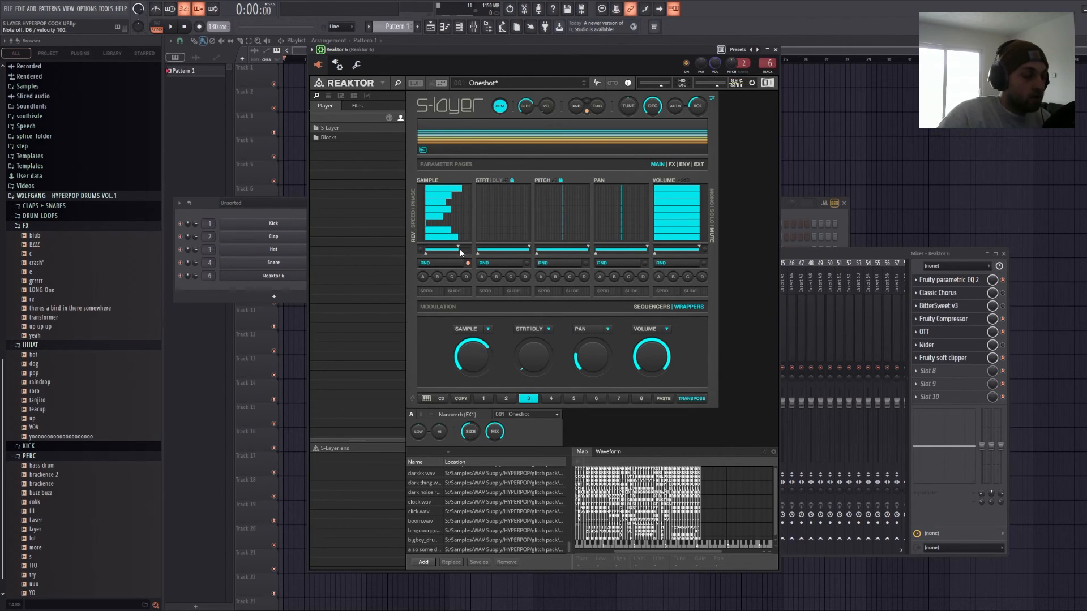
drag(464, 252, 441, 256)
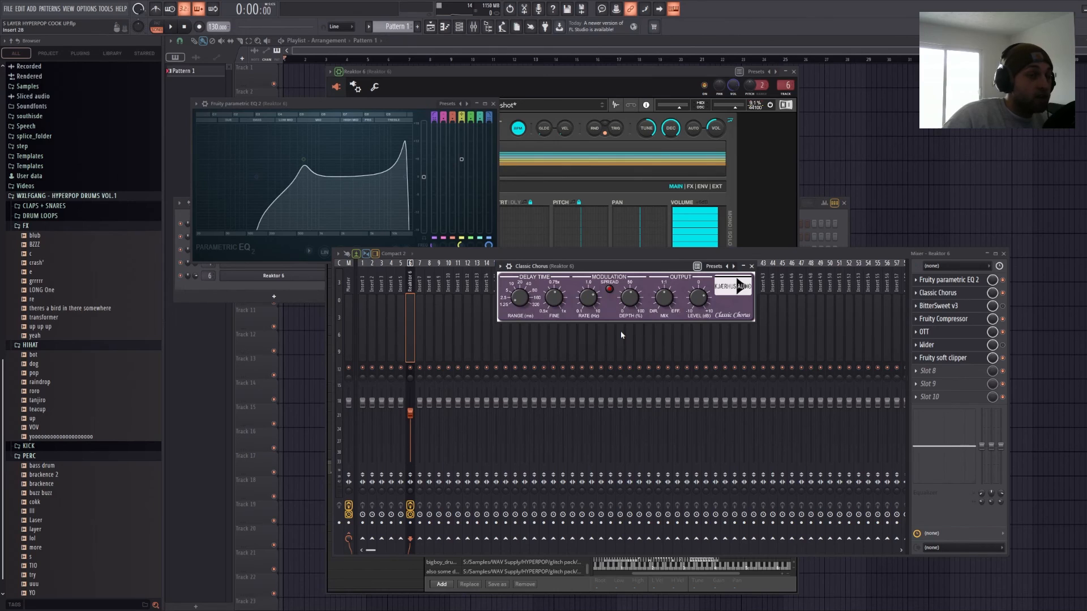
click(549, 168)
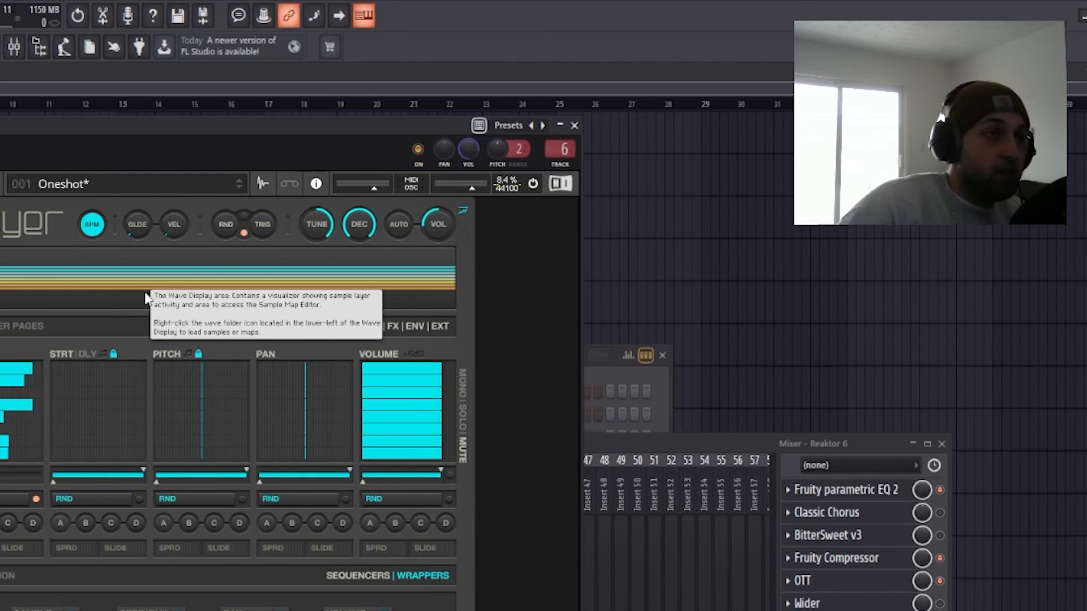